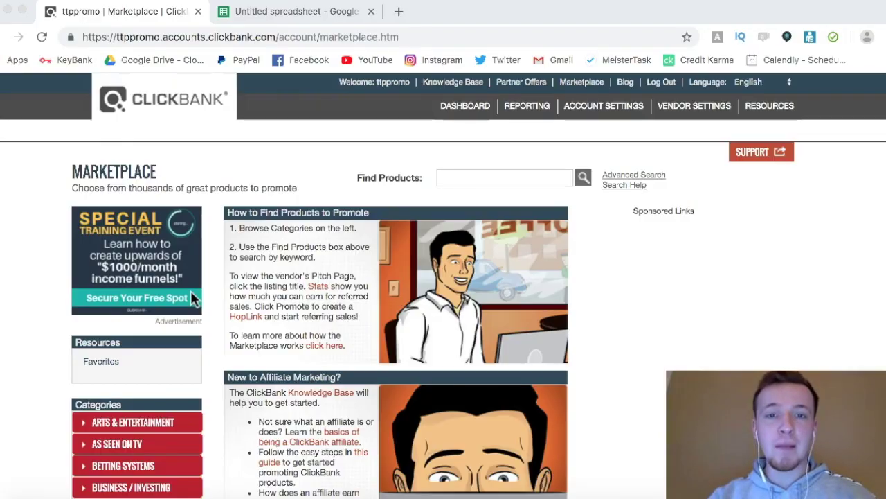
Run a marketplace product search without keywords and open the HopLink generator for Power Efficiency Guide
left_click(585, 178)
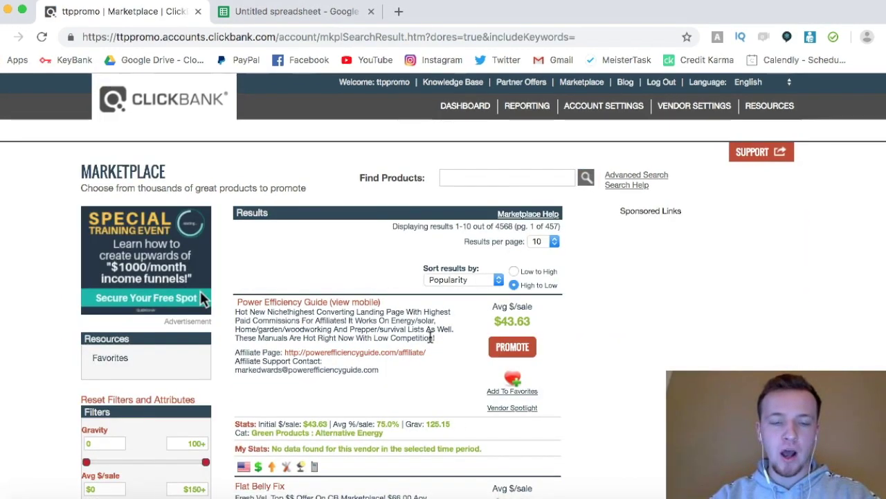
scroll(430, 338, "down", 2)
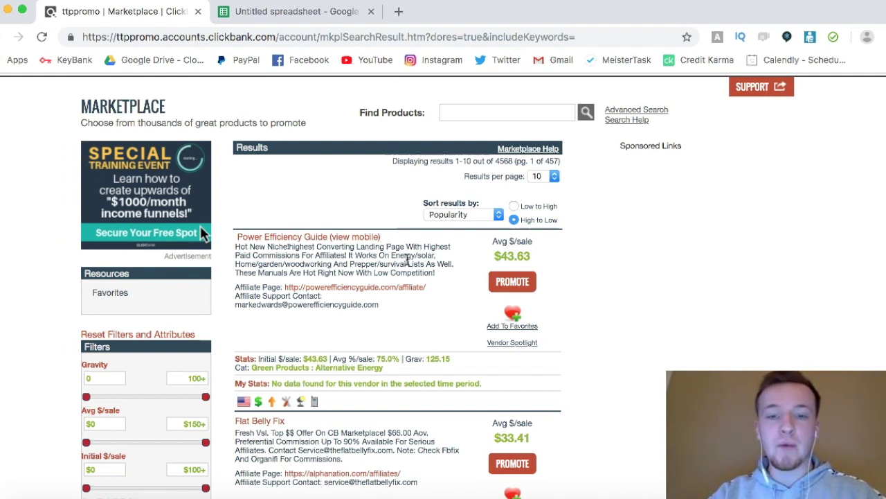
left_click(523, 282)
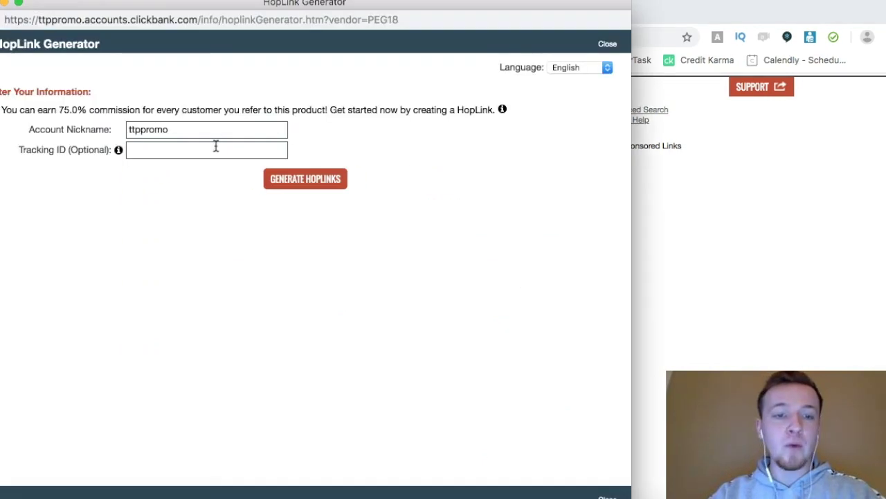
Generate a HopLink for Power Efficiency Guide with the tracking ID cp1
left_click(153, 149)
left_click(114, 185)
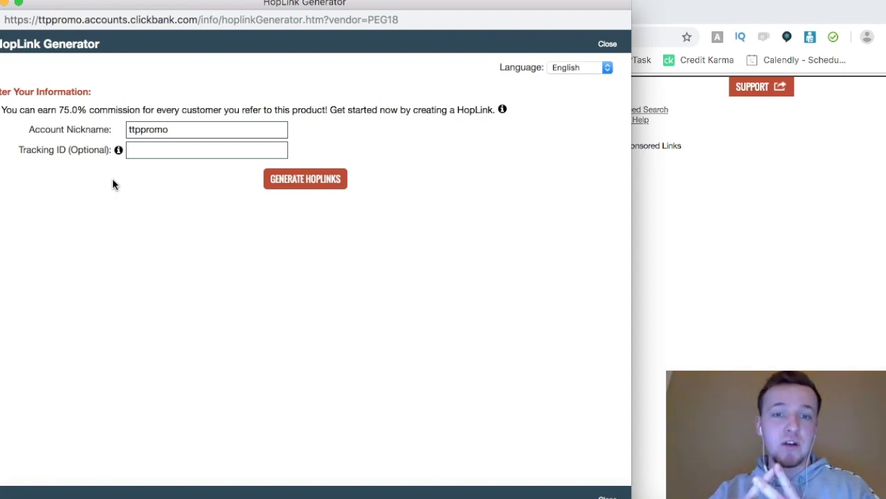
left_click(136, 154)
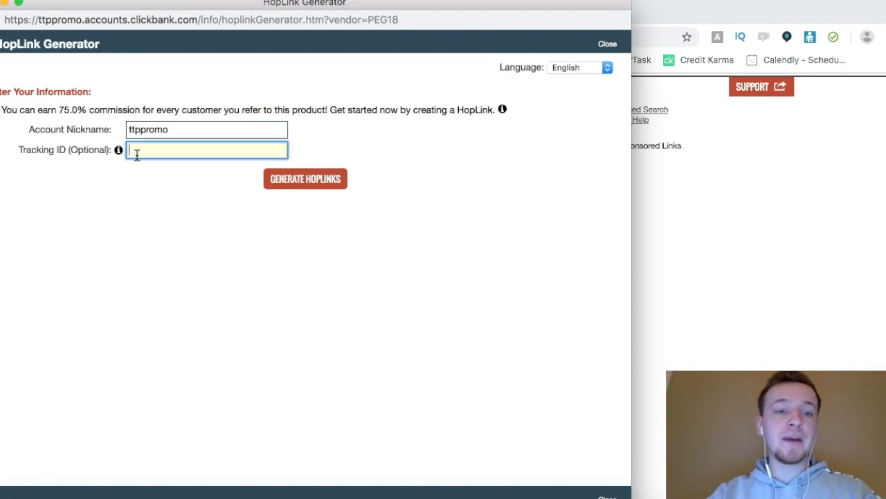
type("cp1")
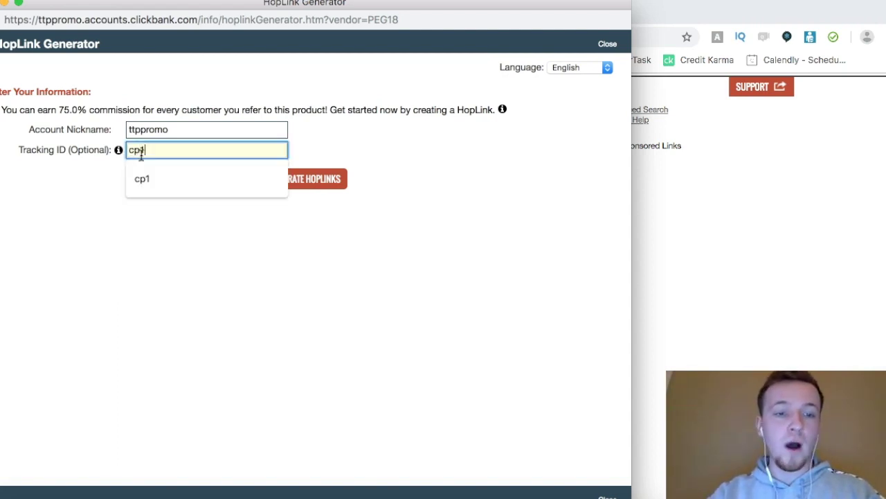
left_click(320, 187)
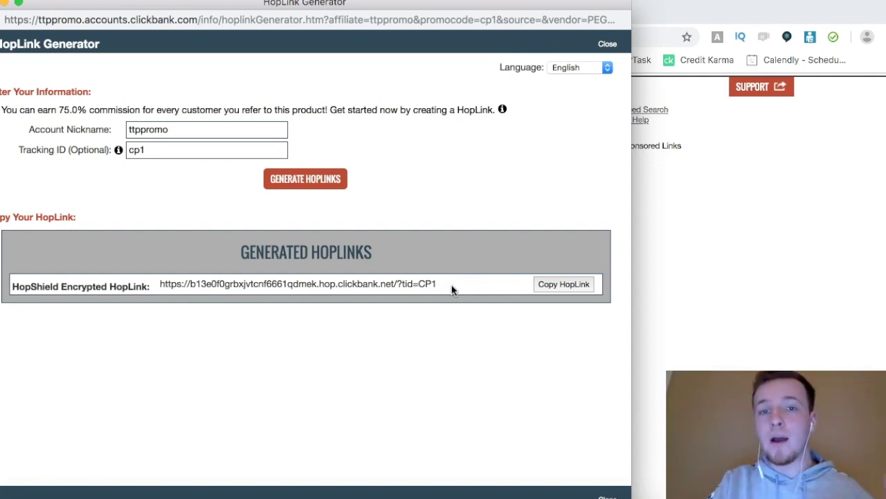
Change the tracking ID to cp2 and generate a new HopLink
left_click(168, 149)
key("BackSpace")
type("2")
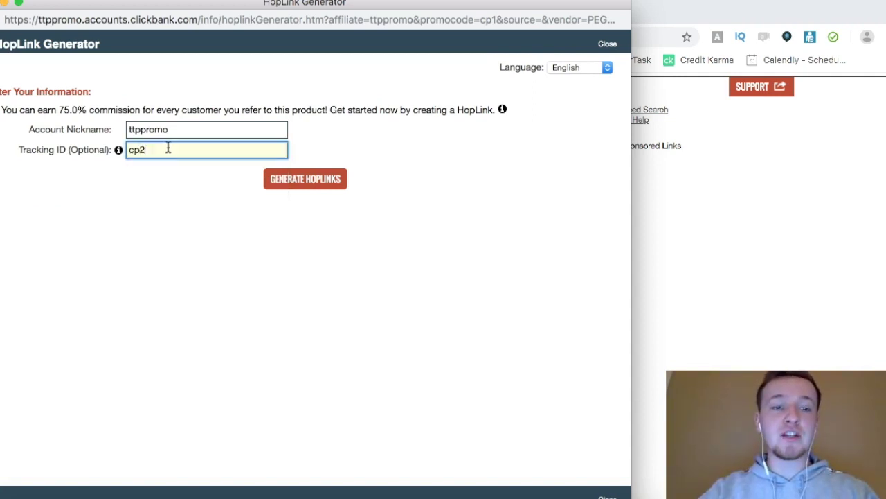
left_click(289, 181)
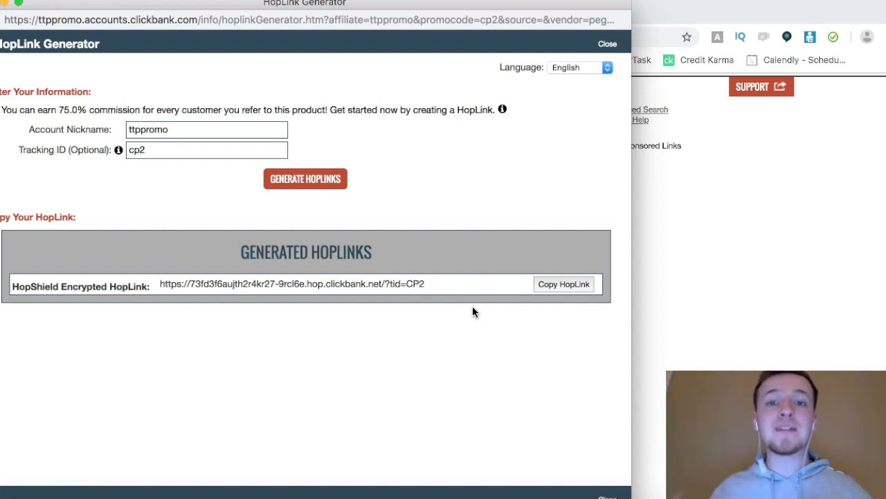
Replace the tracking ID with fb and generate another HopLink
left_click_drag(220, 148, 108, 154)
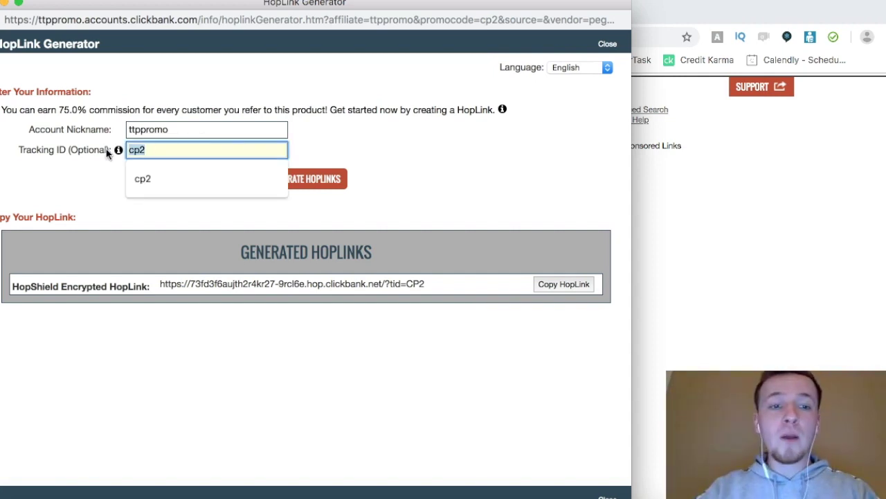
type("fb")
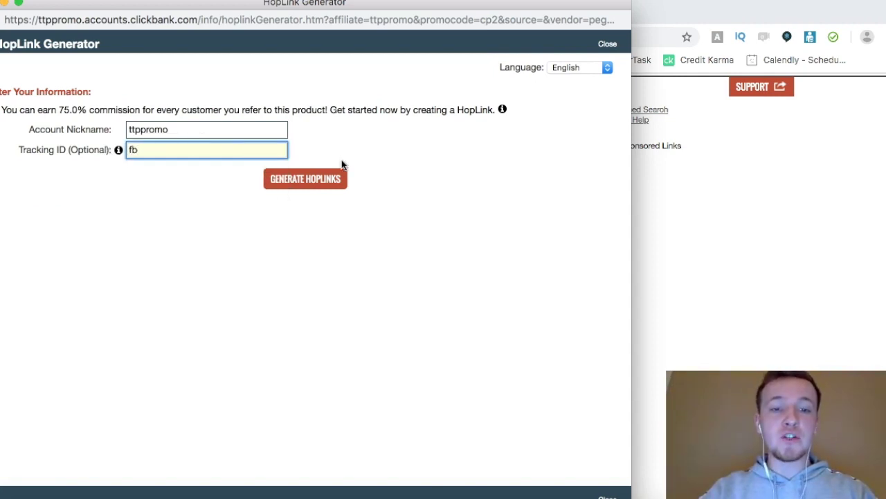
left_click(280, 178)
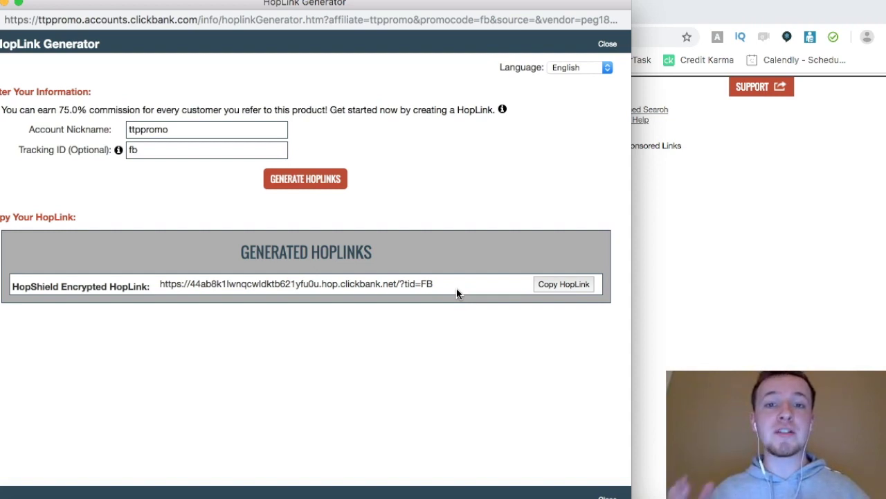
Set the tracking ID back to cp1, regenerate the HopLink, copy it and return to the marketplace window
double_click(267, 151)
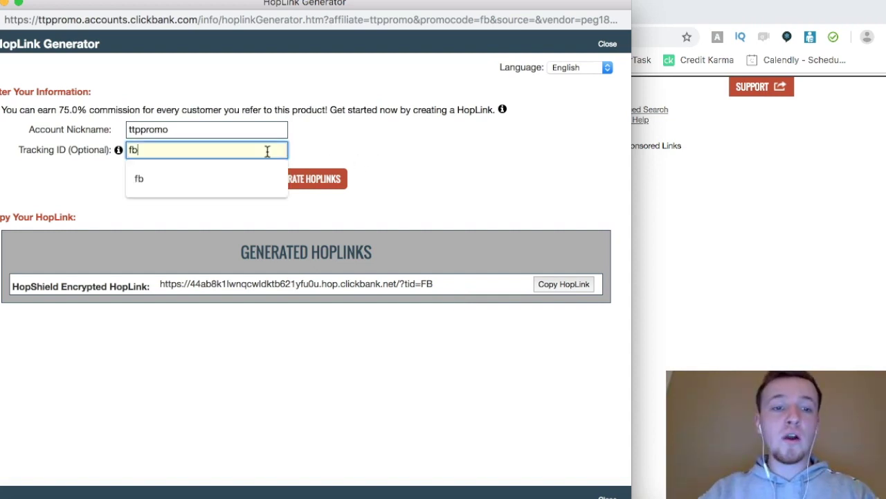
type("cp1")
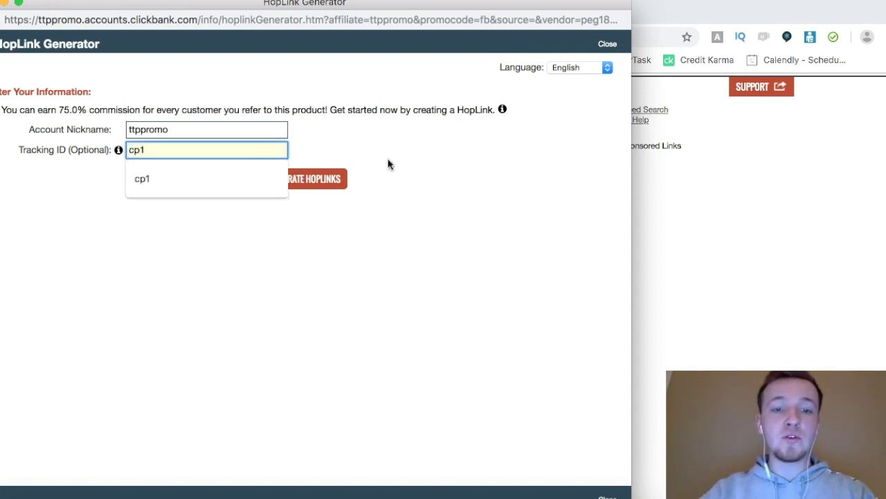
left_click(328, 181)
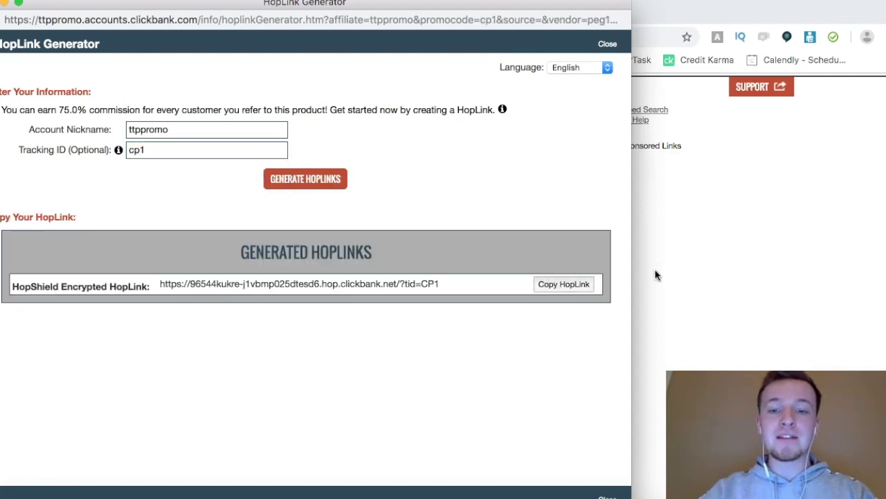
left_click(689, 232)
Switch to the blank Google Sheets spreadsheet and enter the headings "Capture Page" in A1 and "Link" in B1
left_click(298, 12)
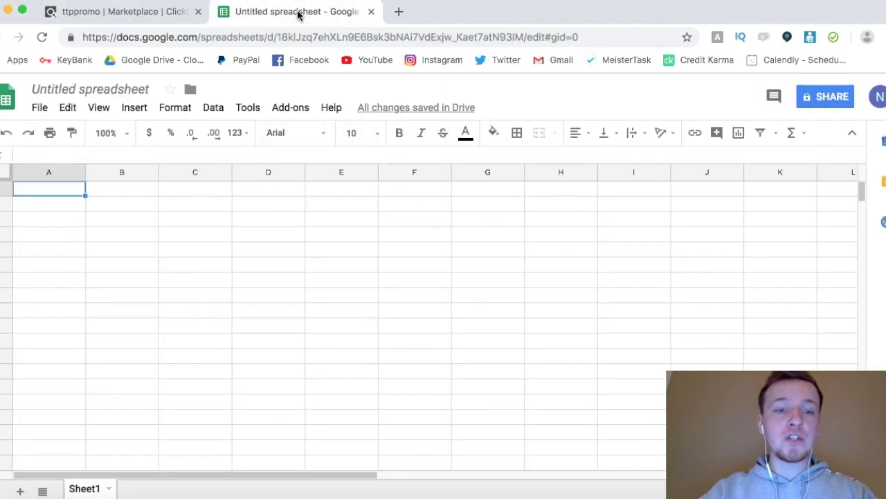
type("Capture Page")
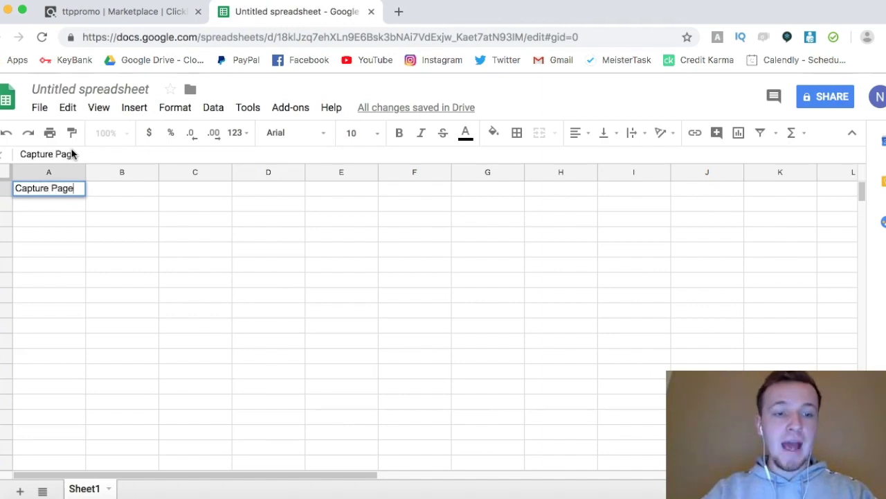
key("Tab")
type("Link")
Record capture page 1 in A2 and paste the copied CP1 HopLink into B2
left_click(45, 203)
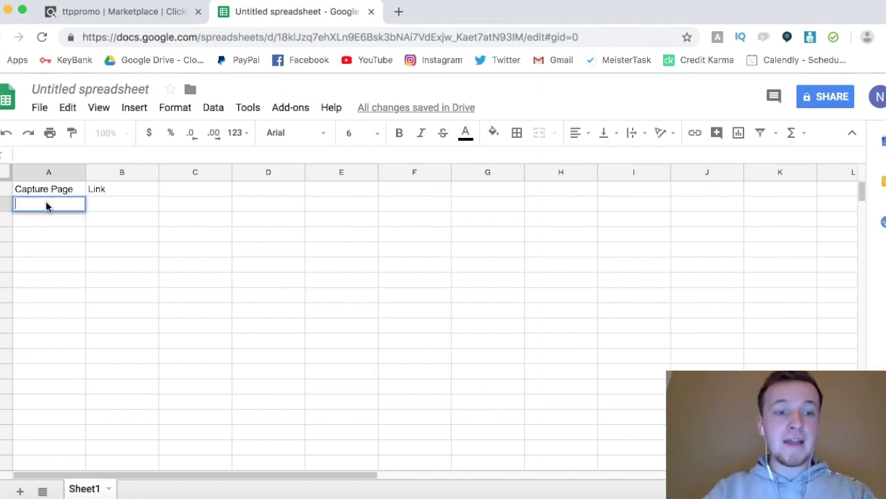
type("1")
left_click(112, 203)
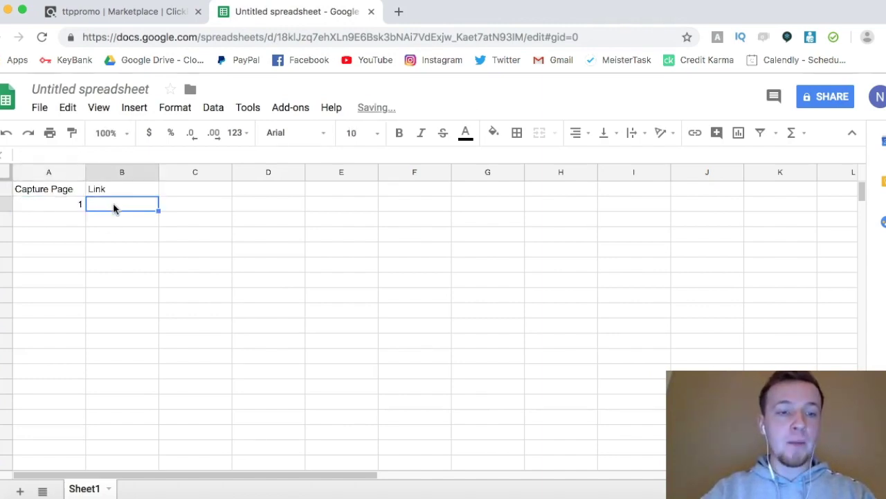
type("https://96544kukre-j1vbmp025dtesd6.hop.clickbank.net/?tid=CP1")
left_click(149, 251)
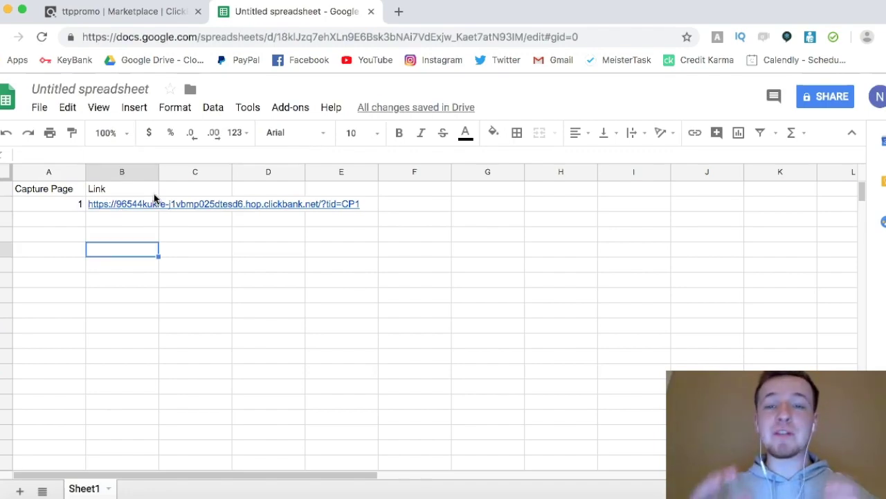
Switch back to the ClickBank marketplace, generate a Power Efficiency Guide HopLink with tracking ID cp2, and copy it
left_click(164, 12)
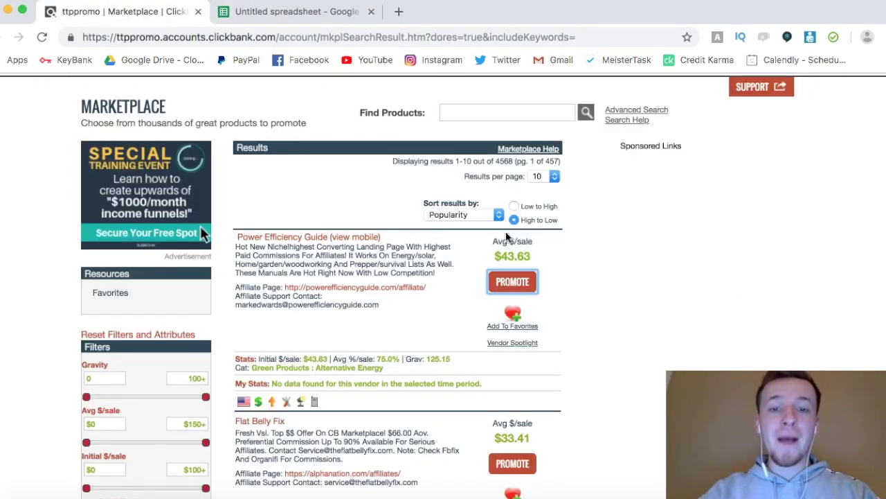
left_click(513, 282)
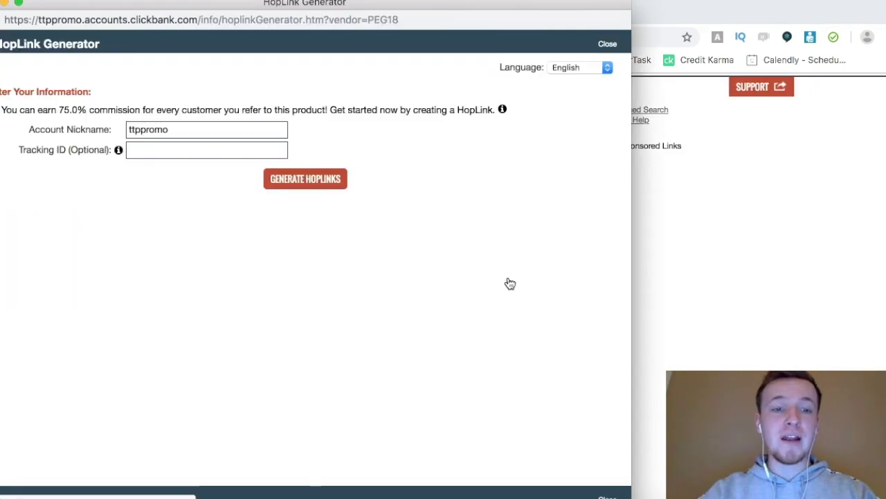
left_click(156, 148)
type("cp2")
key("Return")
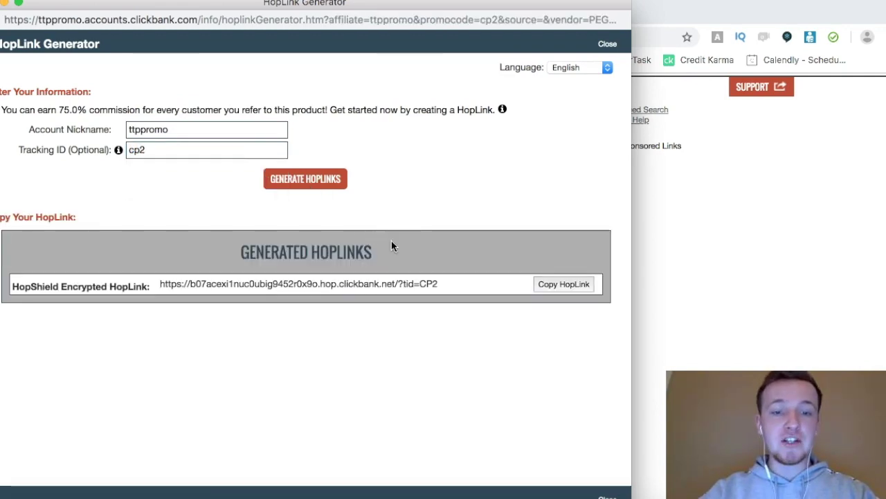
left_click(564, 284)
left_click(694, 222)
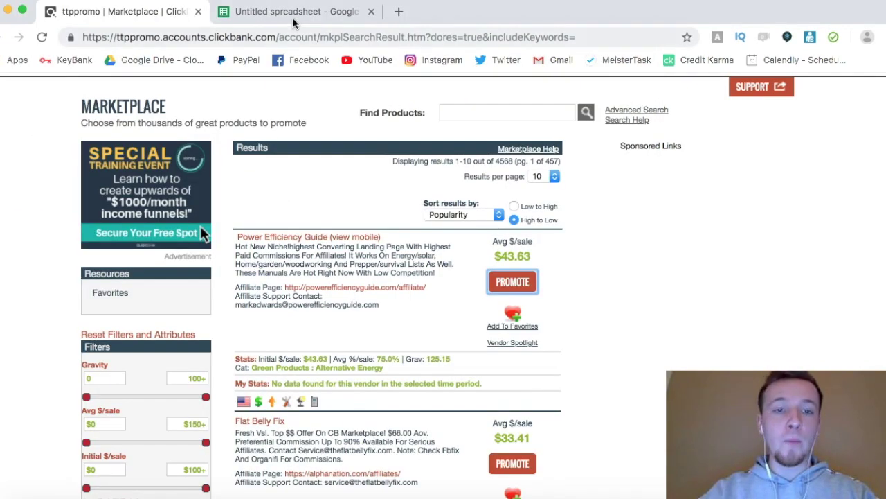
Return to the Google Sheets spreadsheet and record capture page 2 in A3 with the copied CP2 HopLink in B3
left_click(294, 17)
left_click(58, 219)
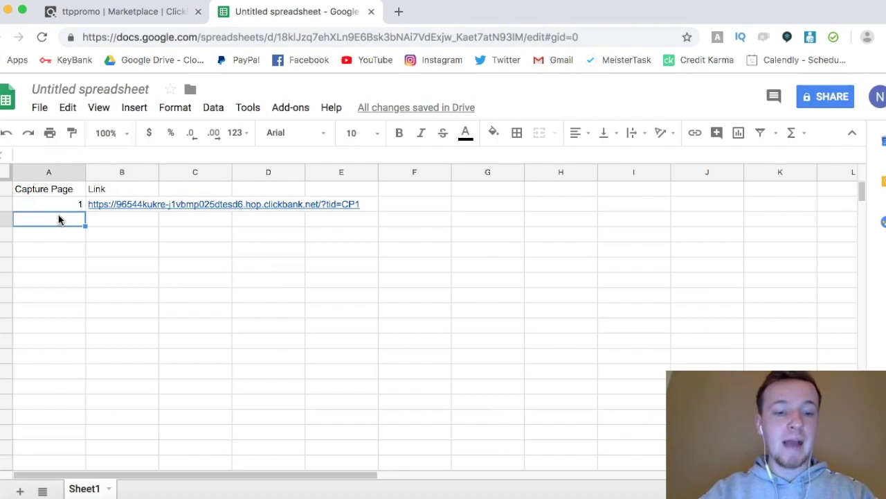
type("2")
left_click(138, 224)
key("ctrl+v")
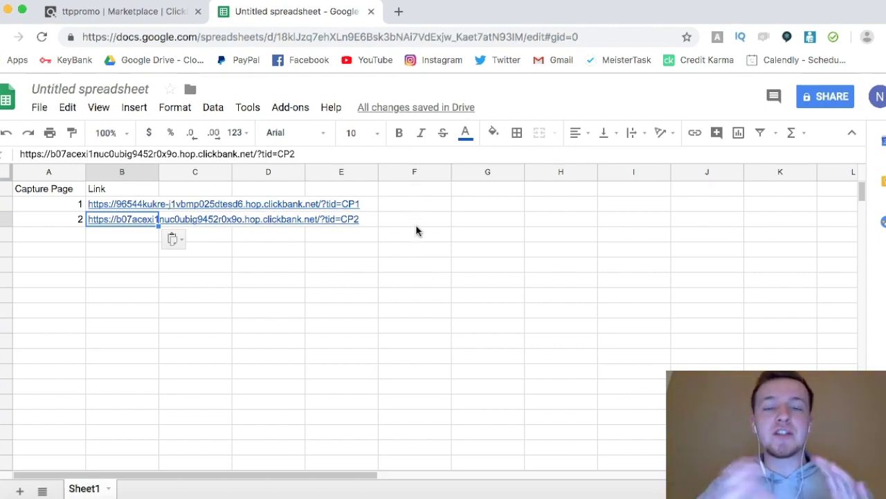
Enter the section heading "Social Media Pages" in A5, leaving a blank row below the capture pages
left_click(46, 247)
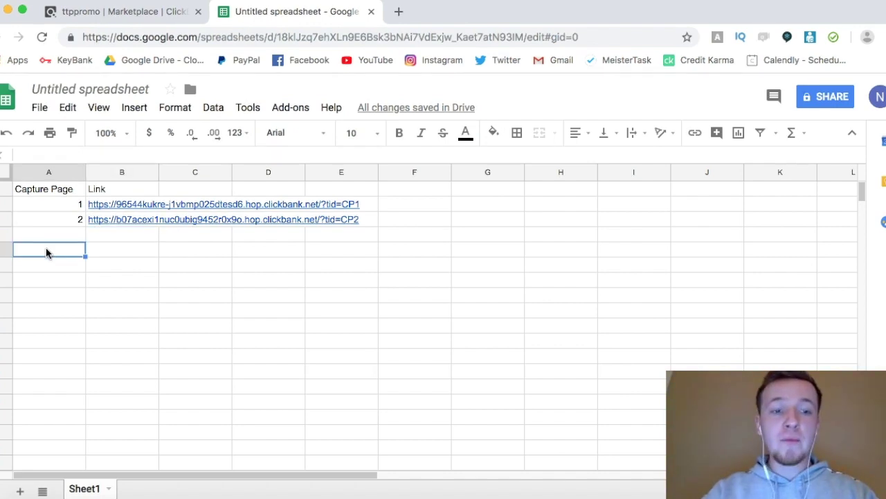
type("Social Media Pages")
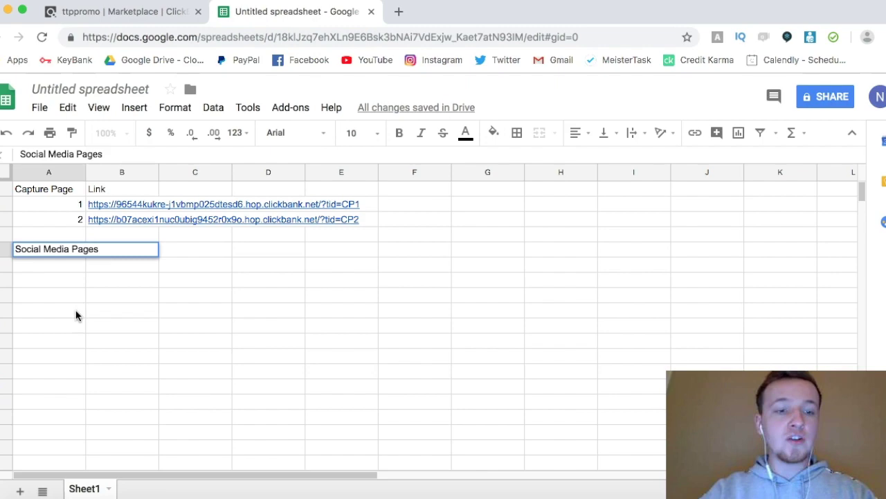
key("Return")
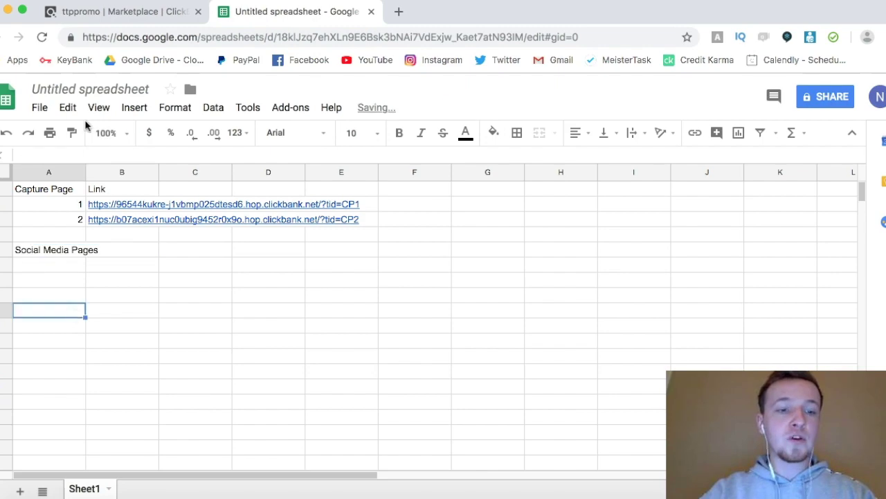
Switch to the ClickBank marketplace, generate a Power Efficiency Guide HopLink with tracking ID fb, and copy it
left_click(110, 14)
left_click(516, 282)
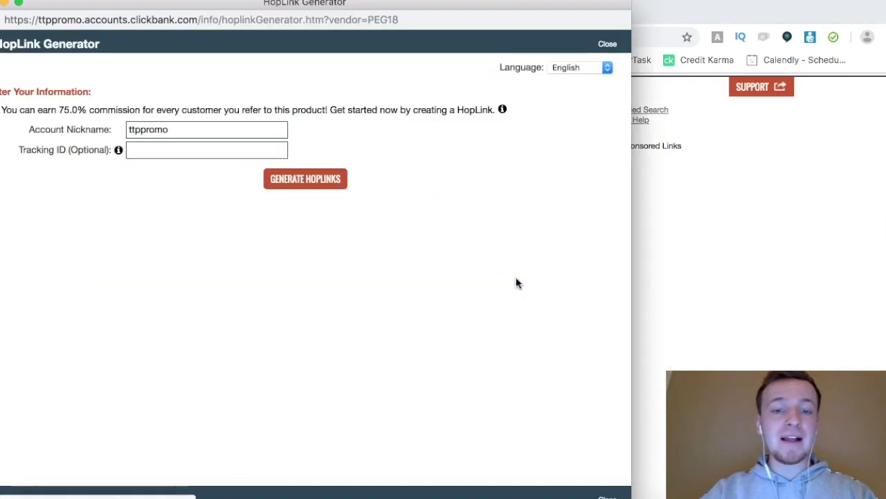
left_click(175, 147)
type("fb")
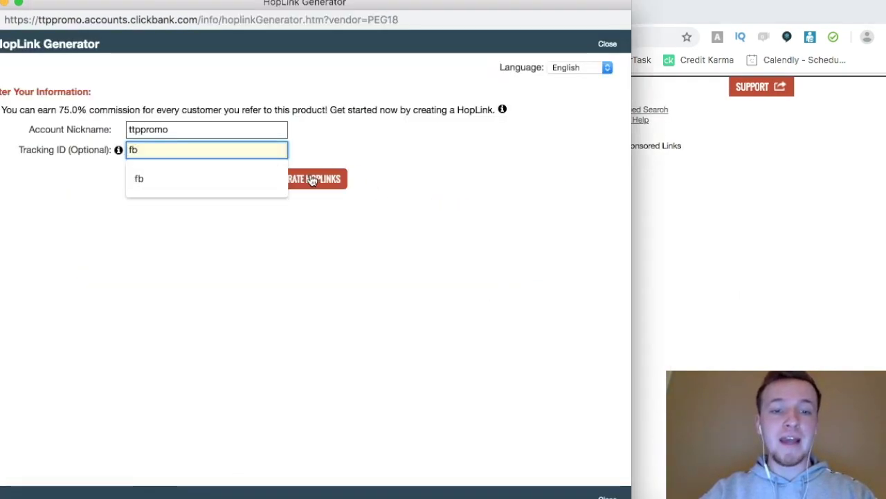
left_click(309, 180)
left_click(715, 254)
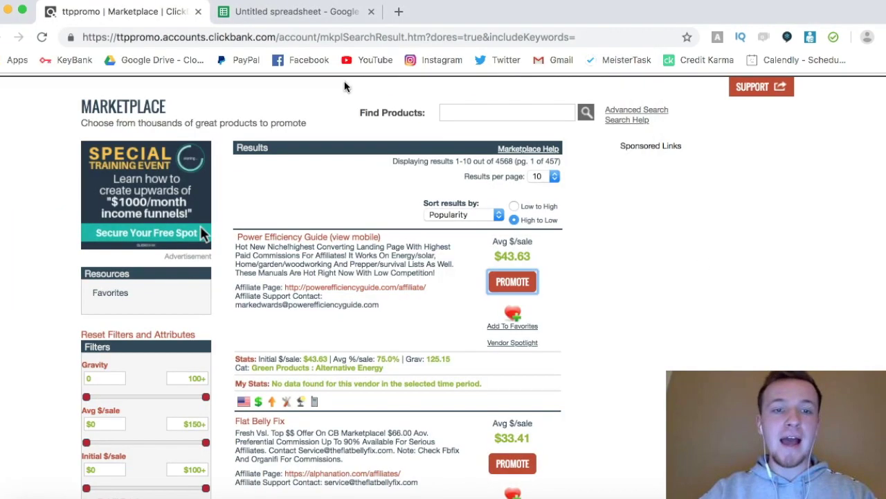
Go back to the Google Sheets spreadsheet and enter FB in A6 with the copied FB HopLink in B6
left_click(267, 16)
left_click(61, 262)
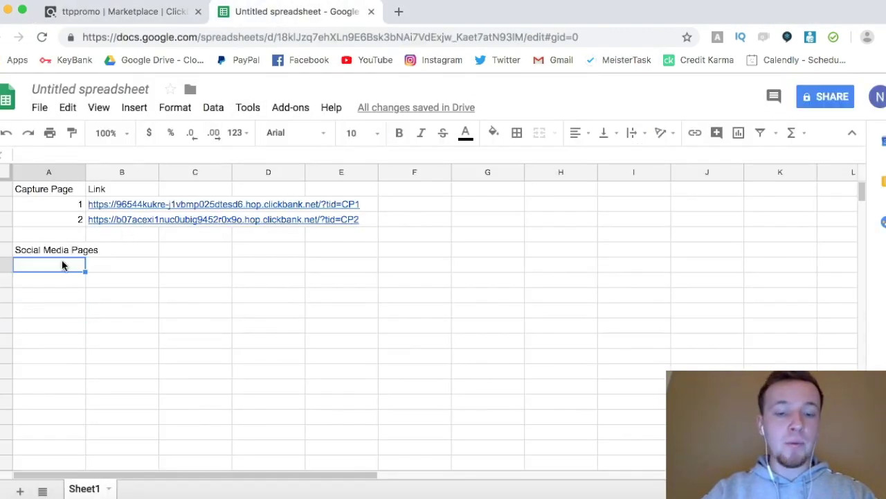
type("FB")
key("Tab")
key("super+v")
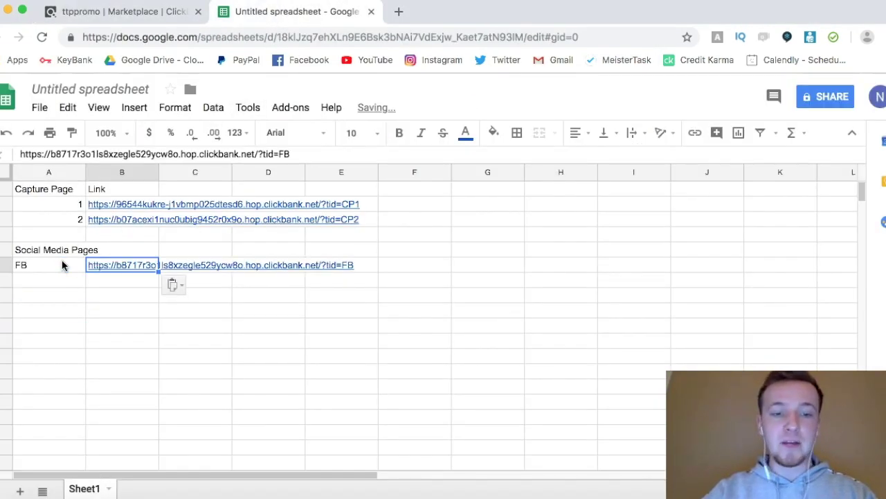
Switch to the ClickBank marketplace, generate a Power Efficiency Guide HopLink with tracking ID ig, and copy it
left_click(118, 13)
left_click(530, 284)
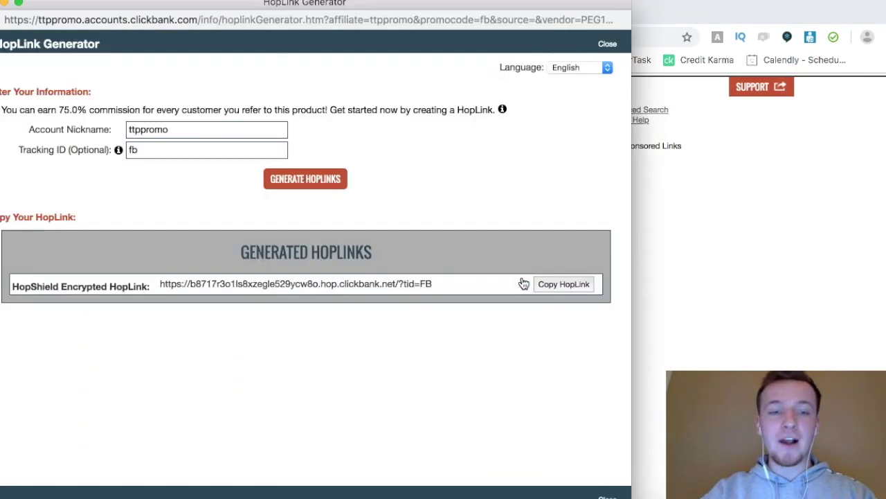
left_click(194, 146)
type("ig")
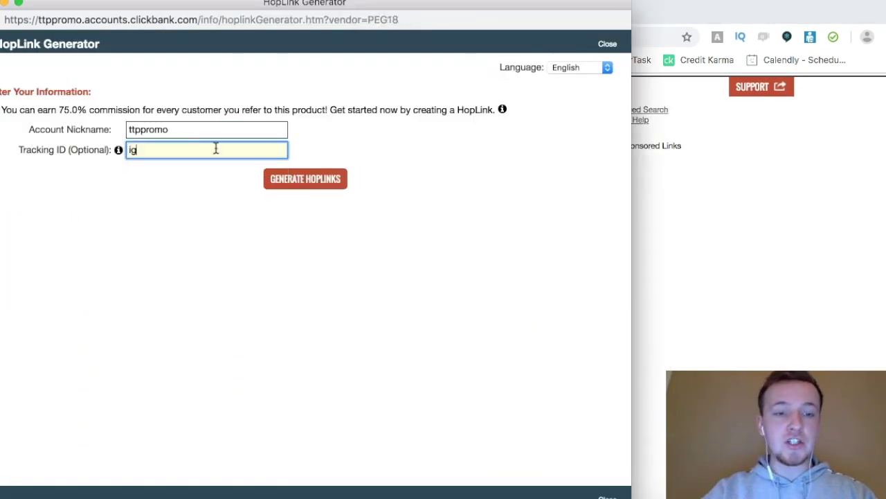
left_click(305, 178)
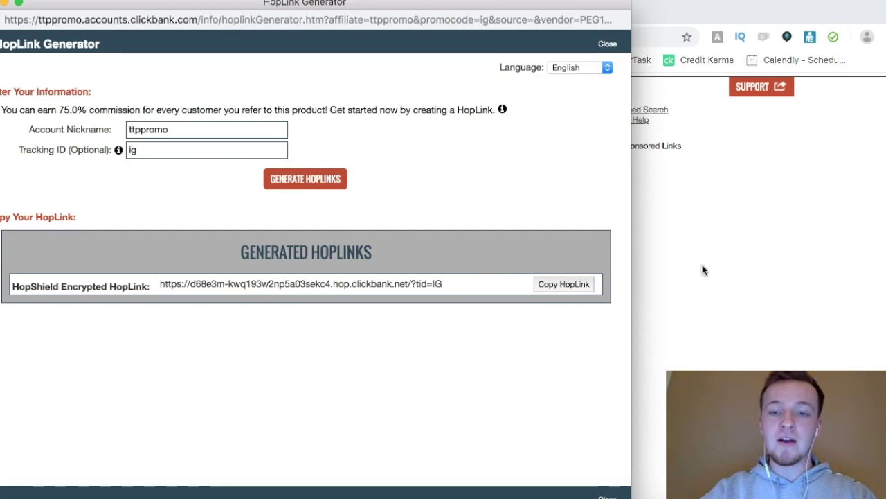
left_click(702, 270)
Return to the Google Sheets spreadsheet and enter IG in A7 with the copied IG HopLink in B7
left_click(295, 12)
left_click(36, 284)
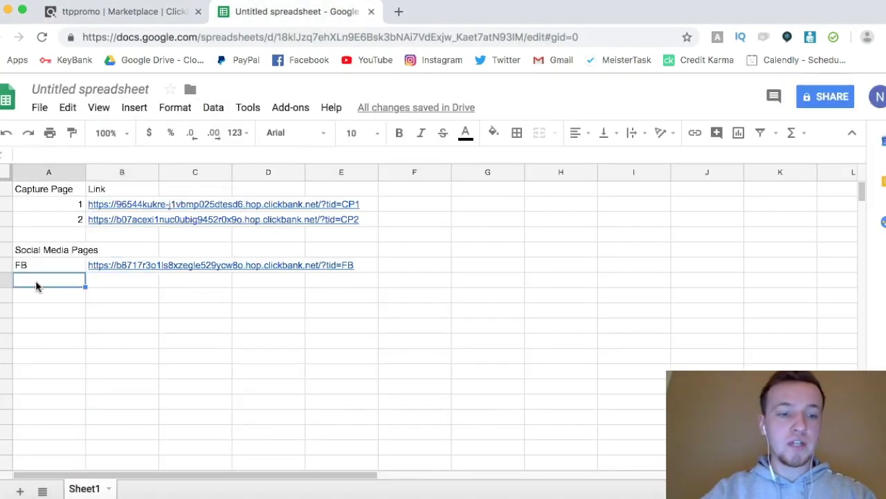
type("IG")
key("Tab")
key("ctrl+v")
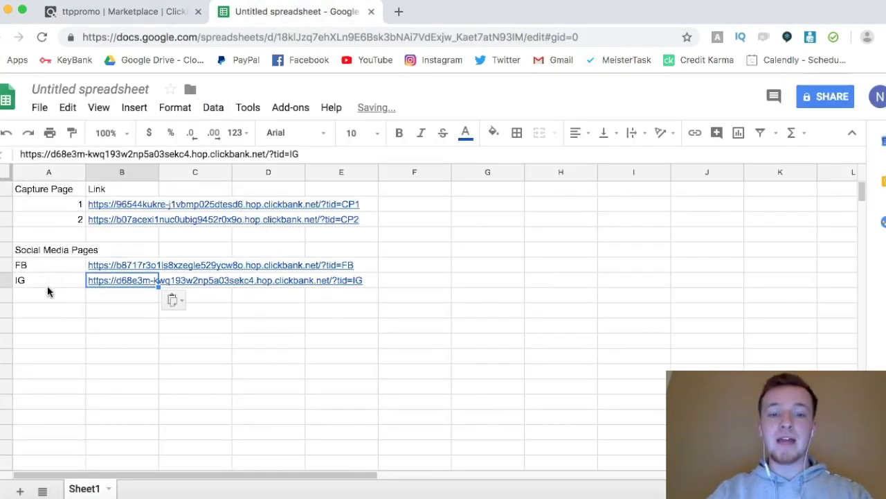
left_click(174, 313)
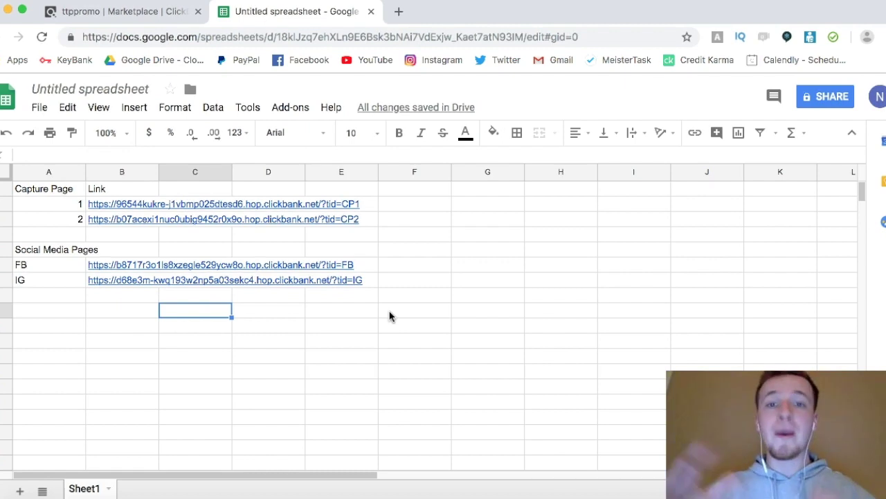